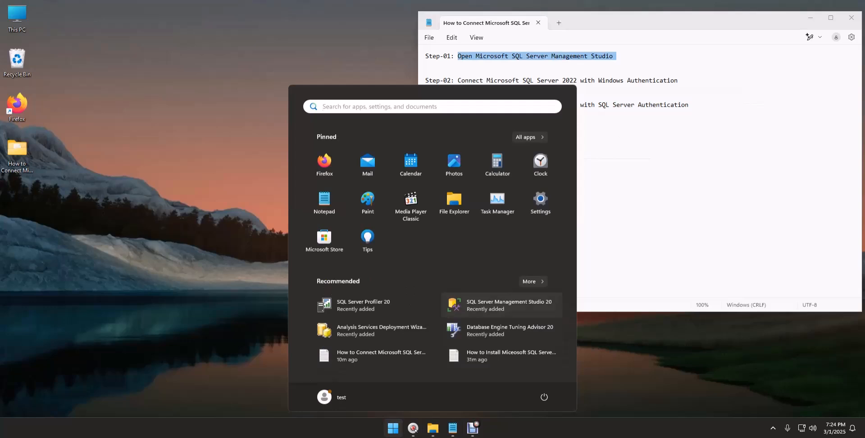
Launch SQL Server Management Studio 20 from the Start menu's Recommended list
{"action": "left_click", "coordinate": [501, 305]}
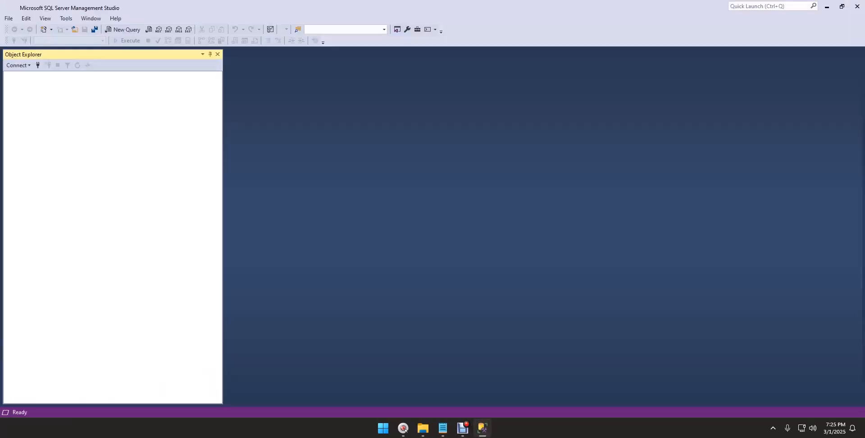
Bring the step notes forward and highlight the Step-02 line
{"action": "left_click", "coordinate": [443, 427]}
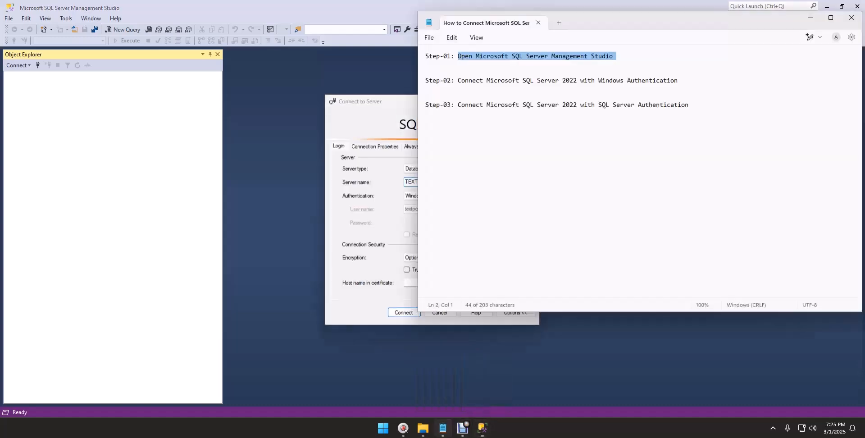
{"action": "left_click_drag", "start_coordinate": [458, 80], "coordinate": [678, 80]}
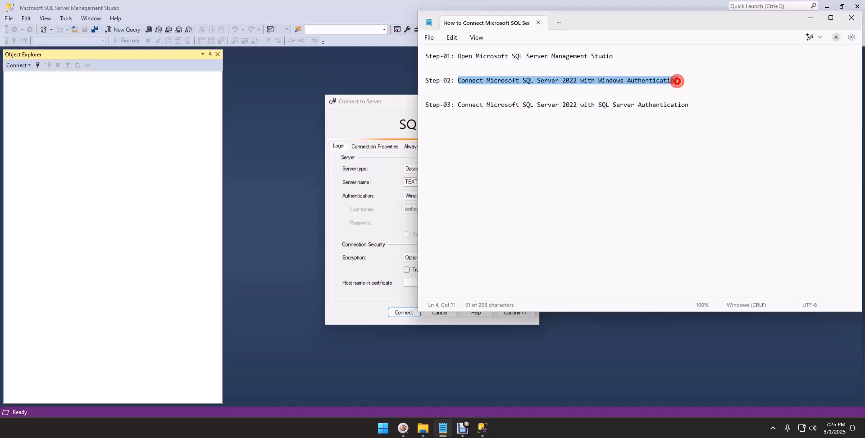
{"action": "key", "text": "alt+Tab"}
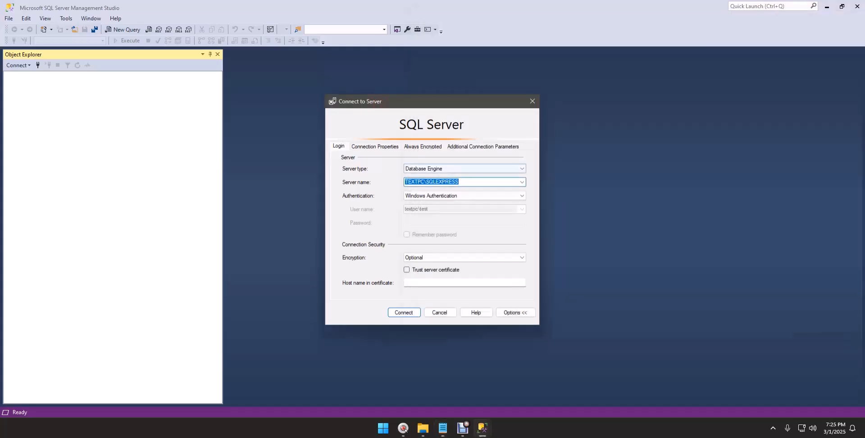
Connect to TEXTPC\SQLEXPRESS using Windows Authentication and Optional encryption
{"action": "left_click", "coordinate": [521, 182]}
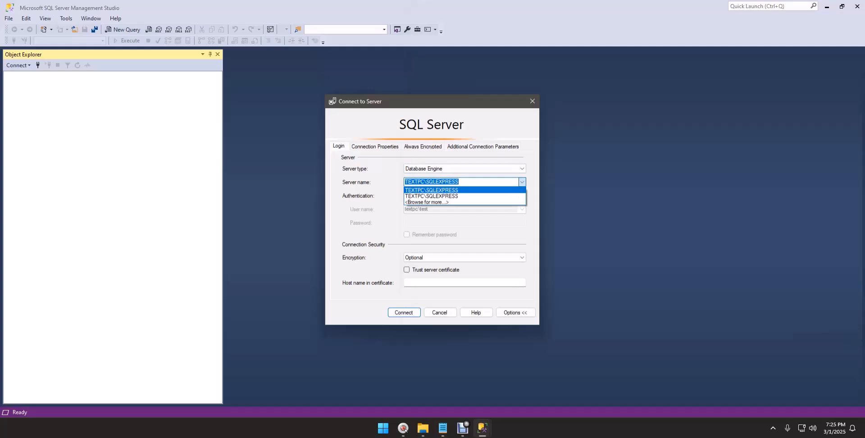
{"action": "left_click", "coordinate": [521, 181]}
{"action": "left_click", "coordinate": [462, 181]}
{"action": "left_click_drag", "start_coordinate": [462, 182], "coordinate": [390, 179]}
{"action": "left_click", "coordinate": [464, 196]}
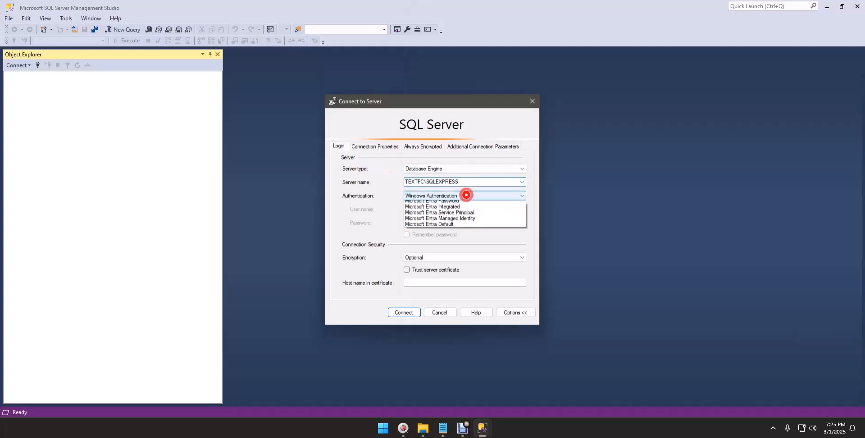
{"action": "left_click", "coordinate": [464, 196]}
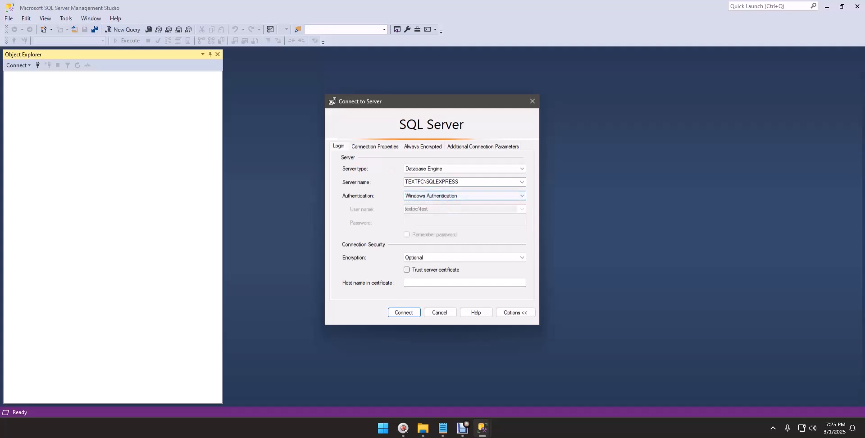
{"action": "left_click", "coordinate": [465, 257]}
{"action": "left_click", "coordinate": [465, 266]}
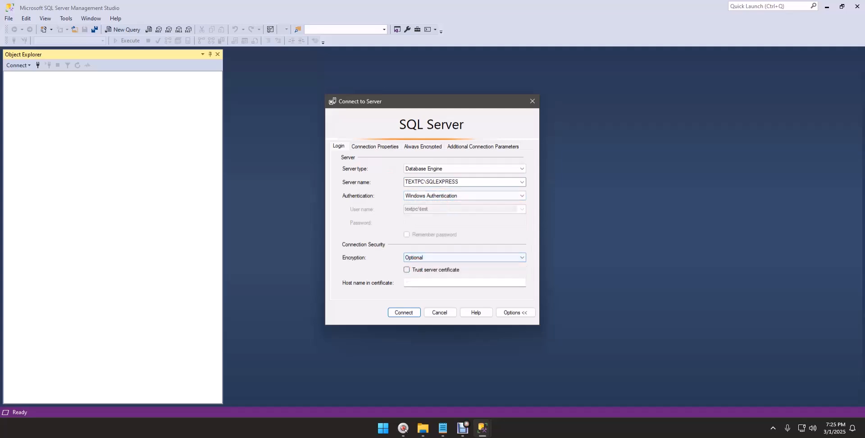
{"action": "left_click", "coordinate": [404, 312]}
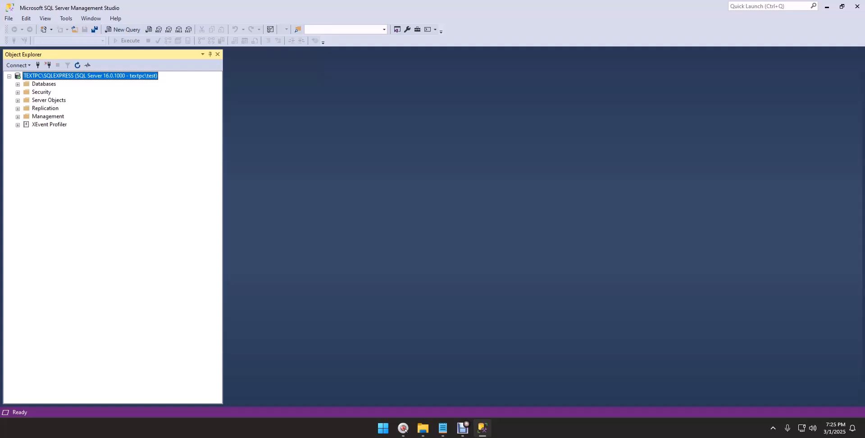
Expand the Security and Databases folders, mark the Step-03 notes line, and reselect the server node
{"action": "left_click", "coordinate": [17, 92]}
{"action": "left_click", "coordinate": [18, 84]}
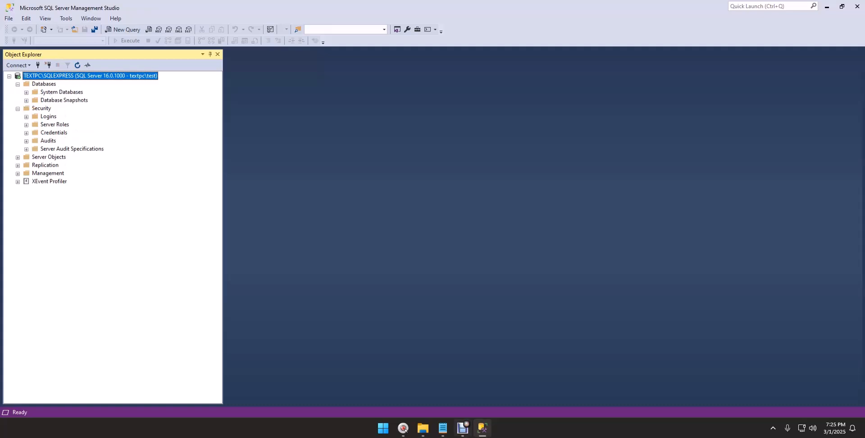
{"action": "key", "text": "alt+Tab"}
{"action": "left_click_drag", "start_coordinate": [458, 105], "coordinate": [689, 105]}
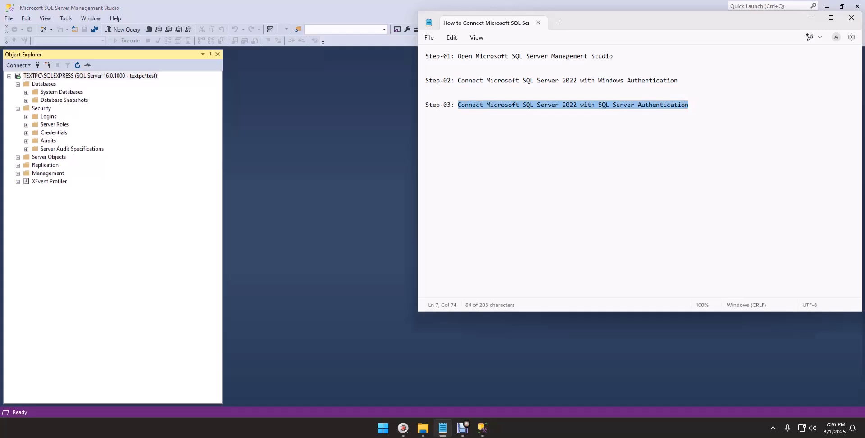
{"action": "left_click", "coordinate": [72, 75]}
Set TEXTPC\SQLEXPRESS to SQL Server and Windows Authentication mode and acknowledge the restart notice
{"action": "right_click", "coordinate": [72, 75]}
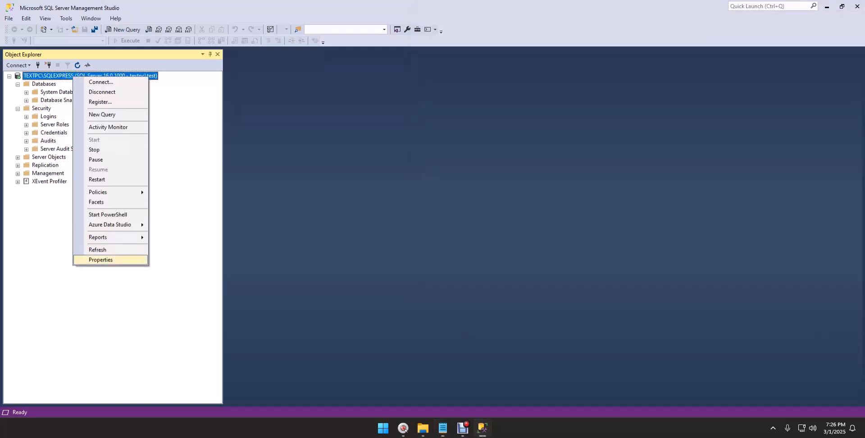
{"action": "left_click", "coordinate": [100, 260]}
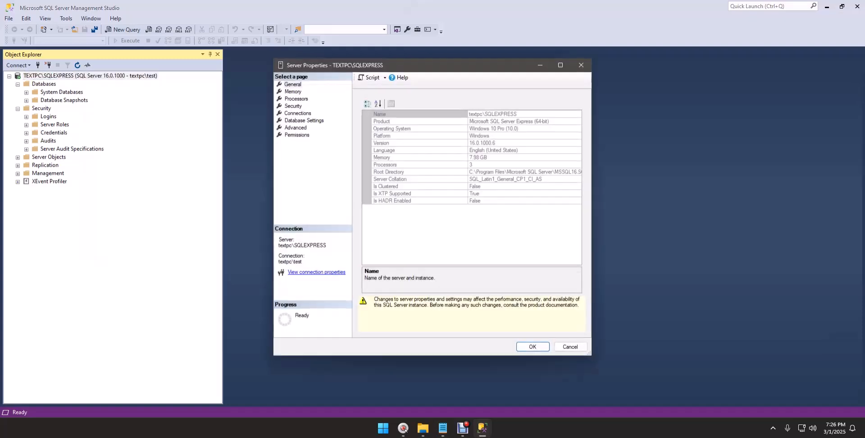
{"action": "left_click", "coordinate": [293, 106]}
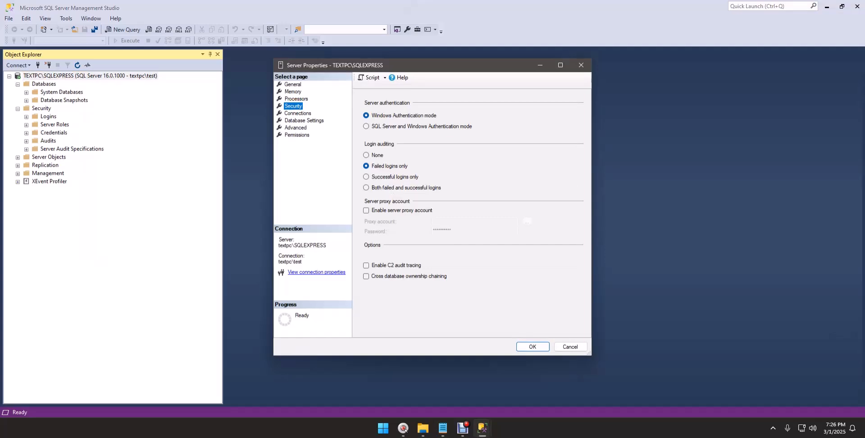
{"action": "left_click", "coordinate": [366, 126]}
{"action": "key", "text": "Return"}
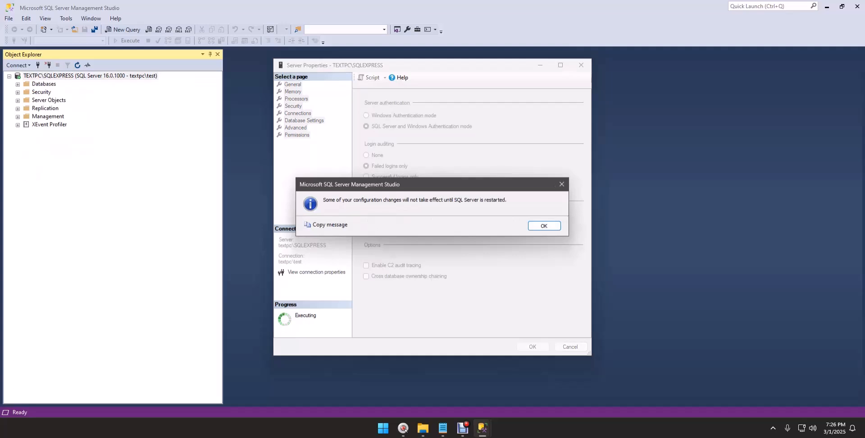
{"action": "key", "text": "Return"}
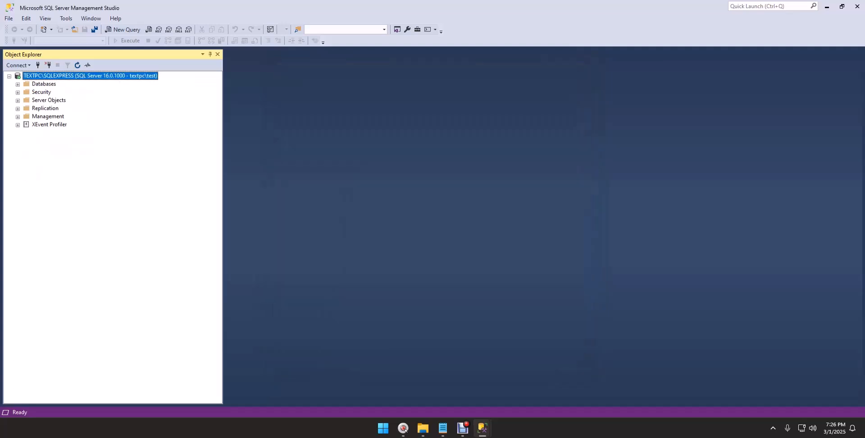
In the sa login's properties, turn off password policy enforcement and enter a new password twice
{"action": "left_click", "coordinate": [18, 92]}
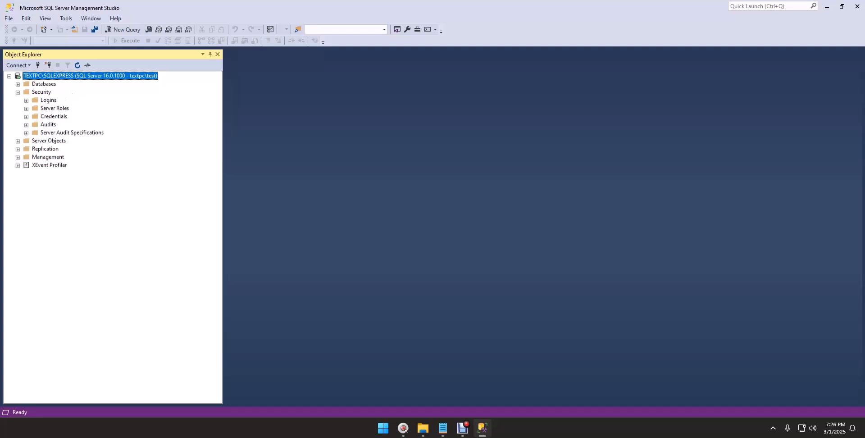
{"action": "left_click", "coordinate": [26, 100]}
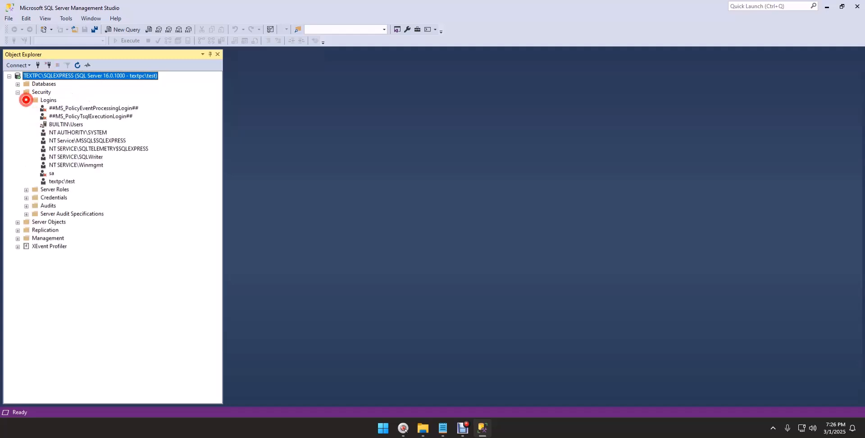
{"action": "left_click", "coordinate": [45, 173]}
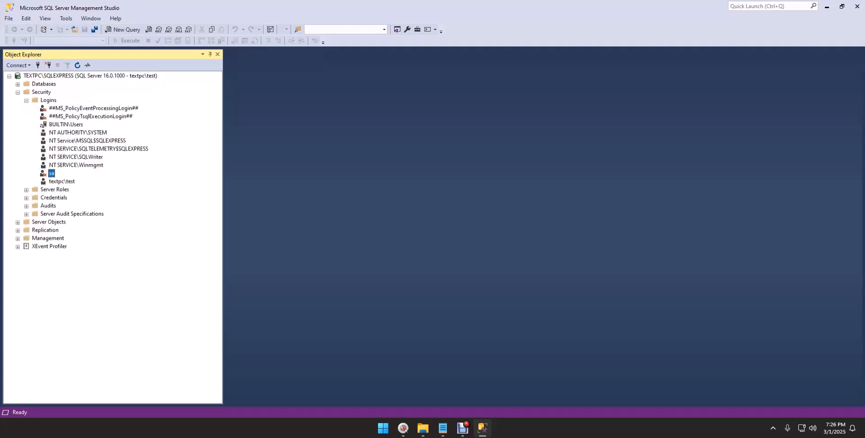
{"action": "right_click", "coordinate": [45, 172]}
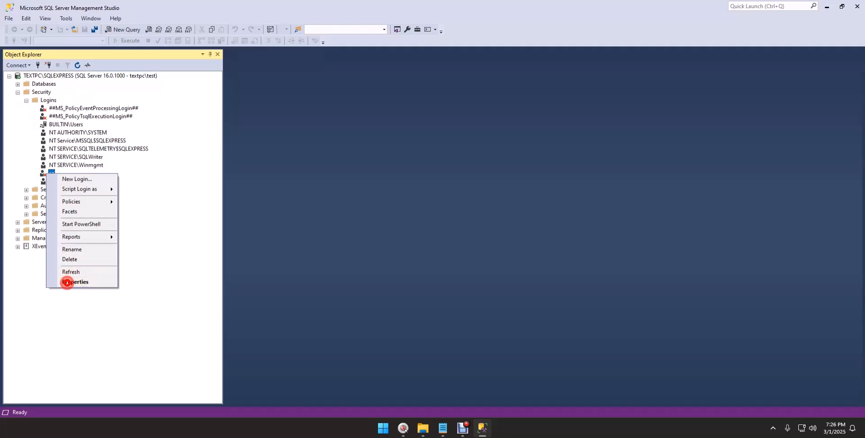
{"action": "left_click", "coordinate": [67, 282]}
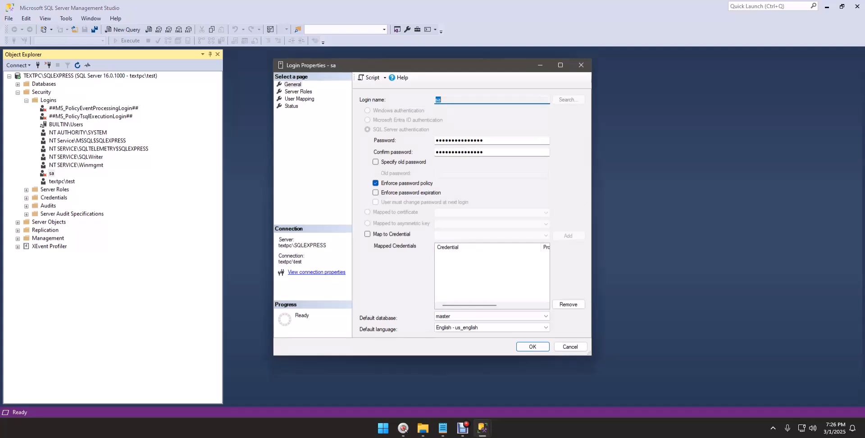
{"action": "left_click", "coordinate": [377, 183]}
{"action": "left_click_drag", "start_coordinate": [496, 140], "coordinate": [289, 138]}
{"action": "type", "text": "12345678"}
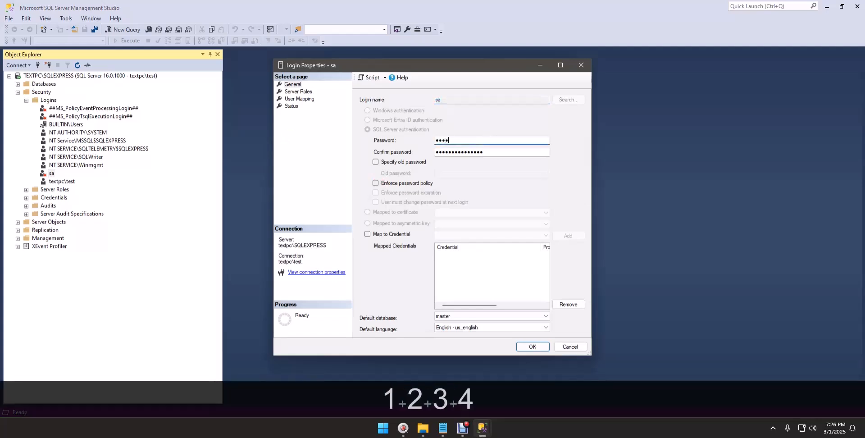
{"action": "left_click_drag", "start_coordinate": [496, 153], "coordinate": [387, 153]}
{"action": "type", "text": "12345678"}
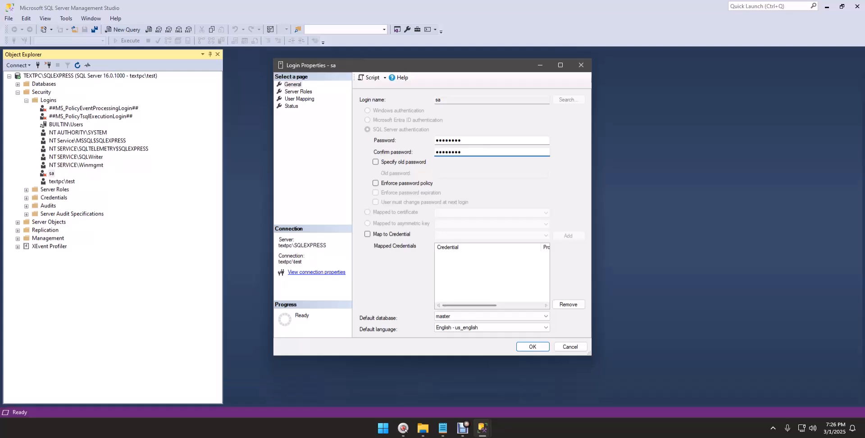
Keep database engine connect permission granted, set the sa login to Enabled, and apply
{"action": "left_click", "coordinate": [299, 92]}
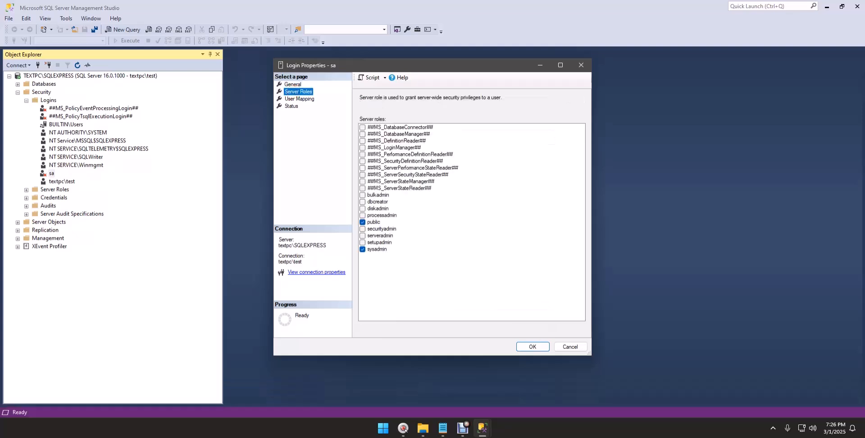
{"action": "left_click", "coordinate": [303, 98]}
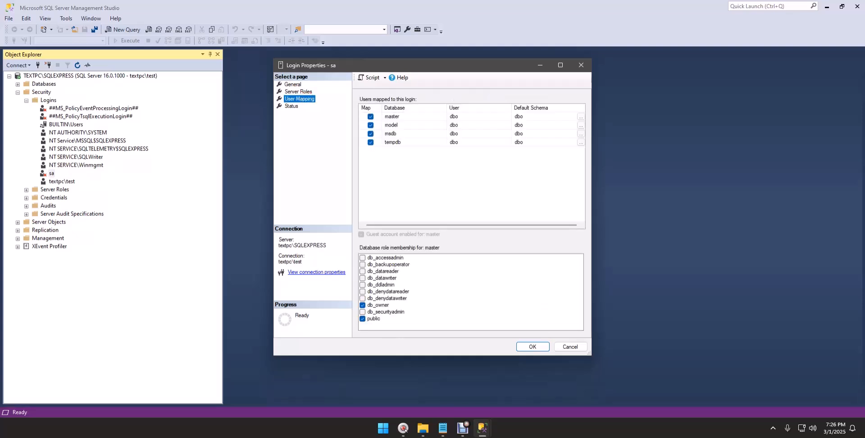
{"action": "left_click", "coordinate": [291, 106]}
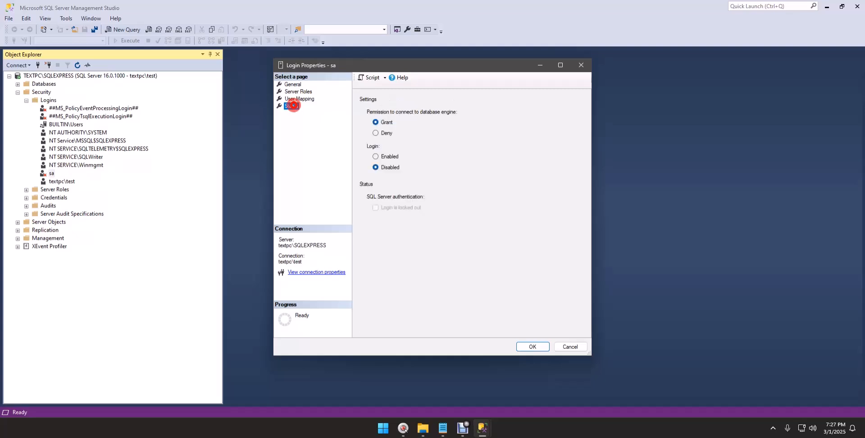
{"action": "left_click", "coordinate": [375, 122]}
{"action": "left_click", "coordinate": [386, 157]}
{"action": "left_click", "coordinate": [533, 346]}
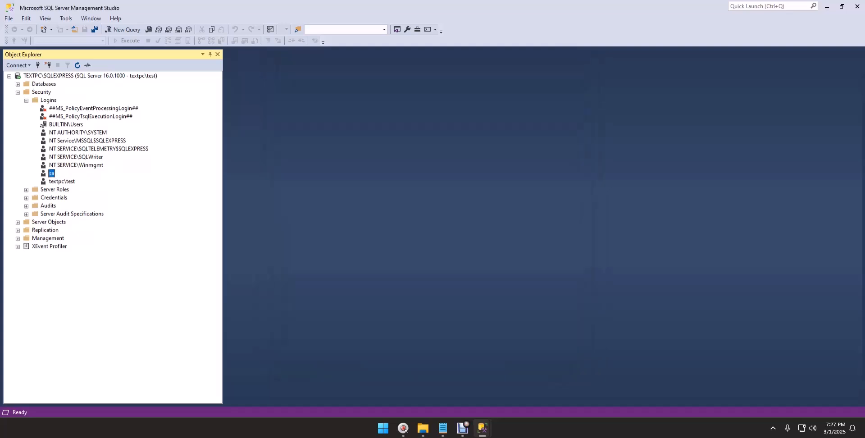
Disconnect from the server and start a new Object Explorer connection to it
{"action": "right_click", "coordinate": [116, 75]}
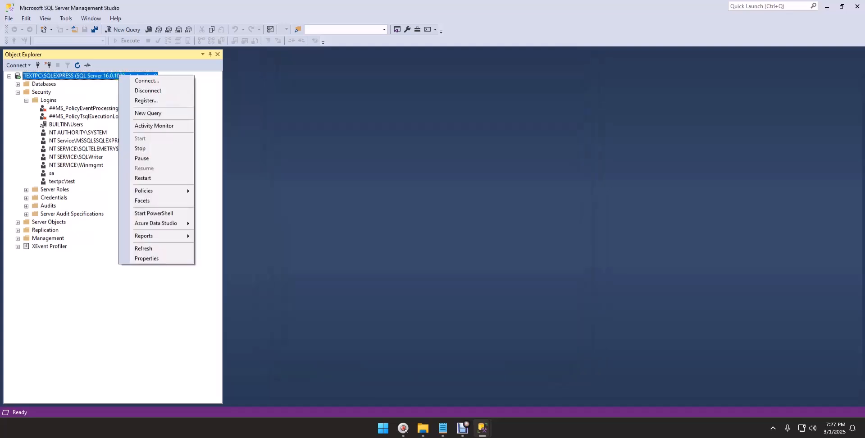
{"action": "left_click", "coordinate": [157, 90]}
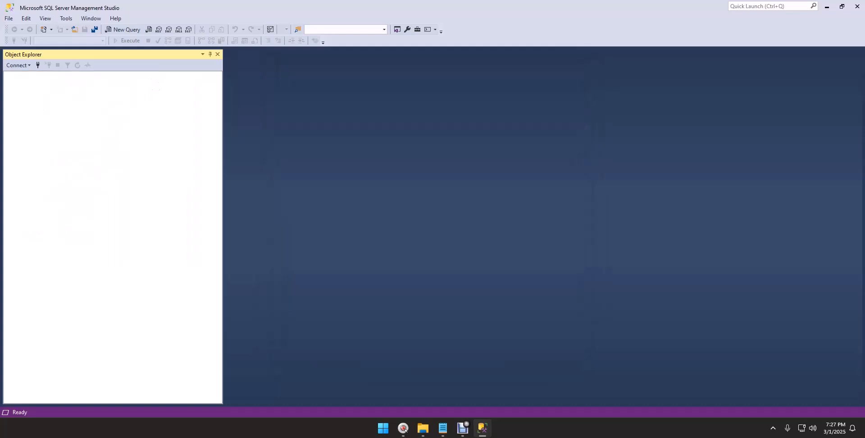
{"action": "left_click", "coordinate": [8, 18]}
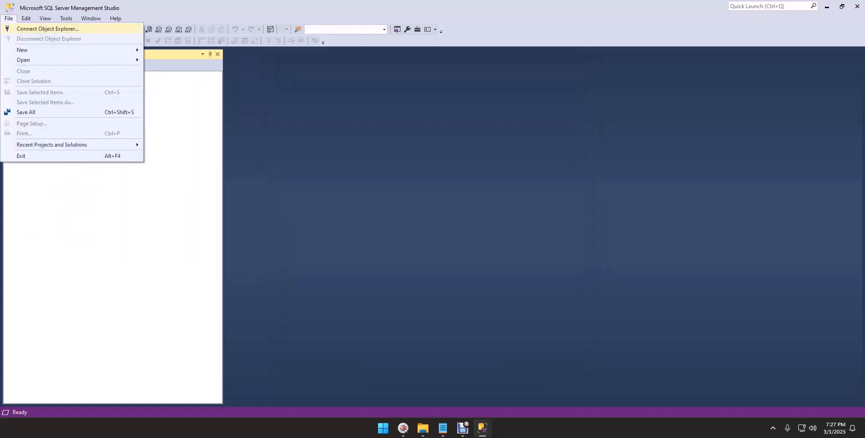
{"action": "left_click", "coordinate": [50, 28]}
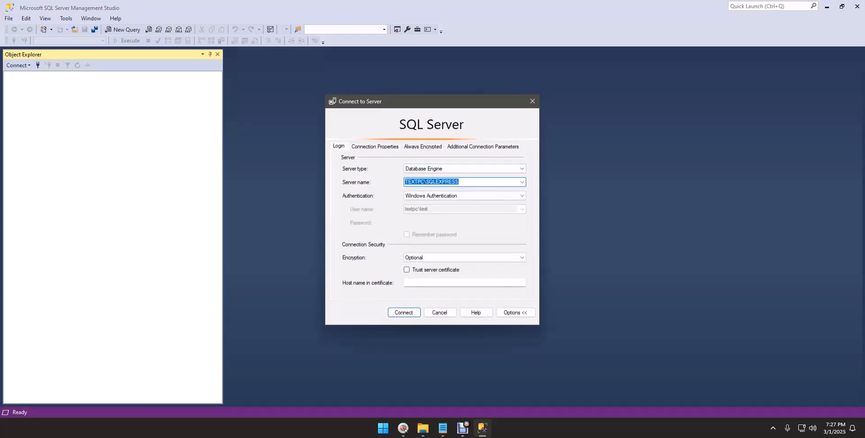
{"action": "left_click", "coordinate": [476, 182]}
{"action": "left_click_drag", "start_coordinate": [476, 182], "coordinate": [392, 181]}
Try signing in with SQL Server Authentication as sa with its password, getting error 18456
{"action": "left_click", "coordinate": [493, 194]}
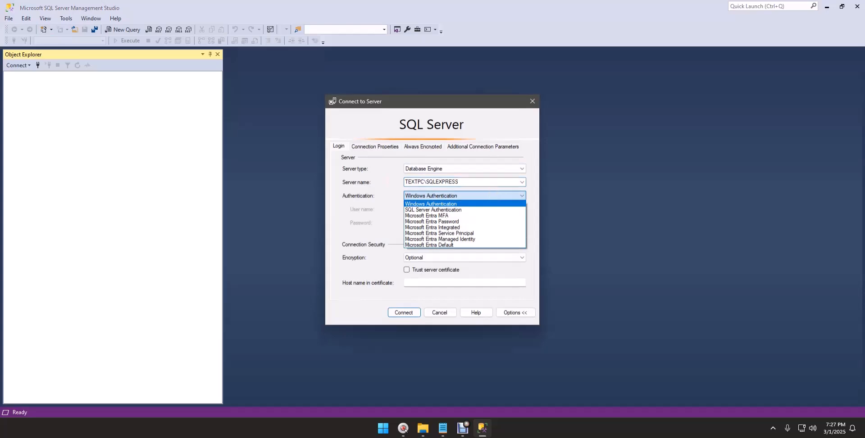
{"action": "left_click", "coordinate": [428, 209]}
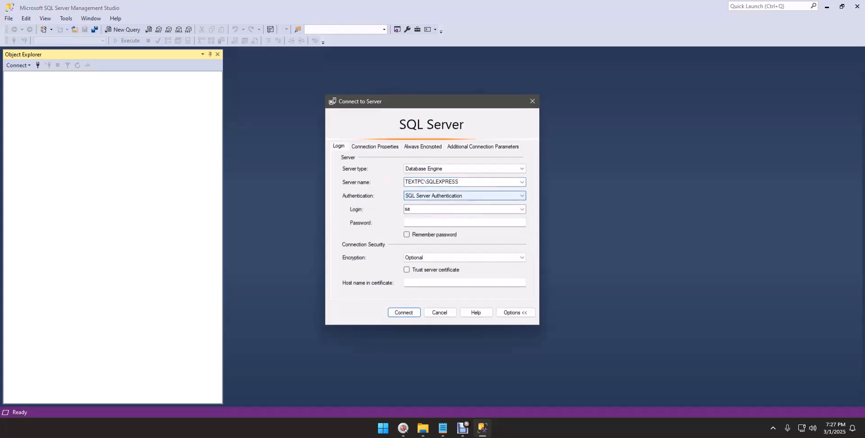
{"action": "key", "text": "Tab"}
{"action": "type", "text": "sa"}
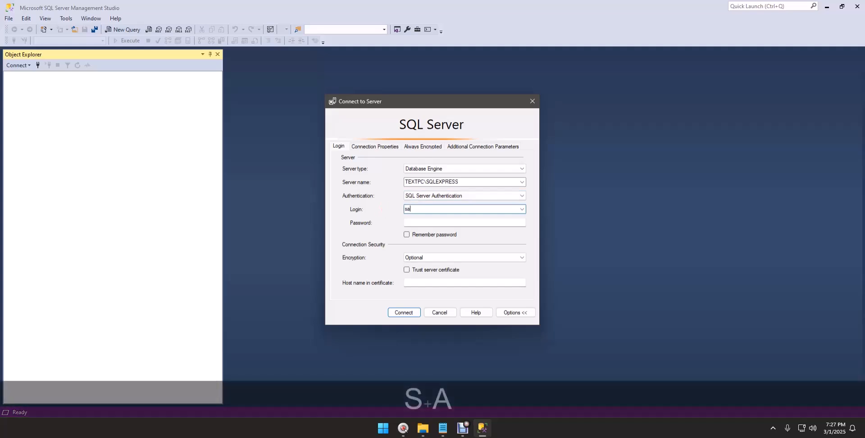
{"action": "key", "text": "Tab"}
{"action": "type", "text": "123456"}
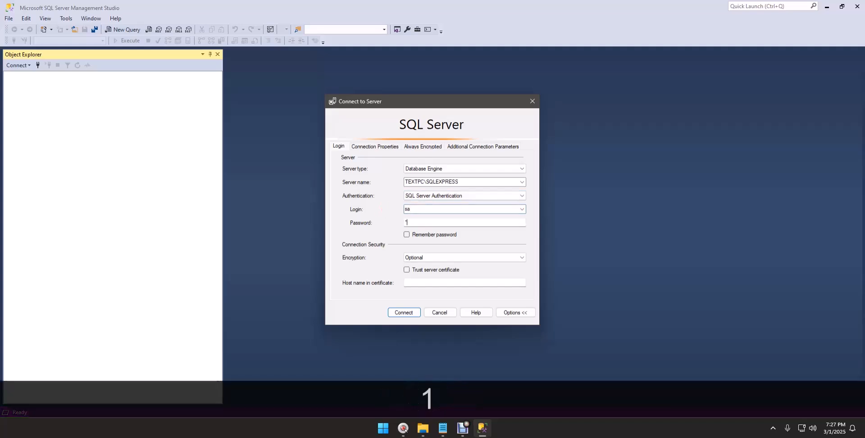
{"action": "type", "text": "78"}
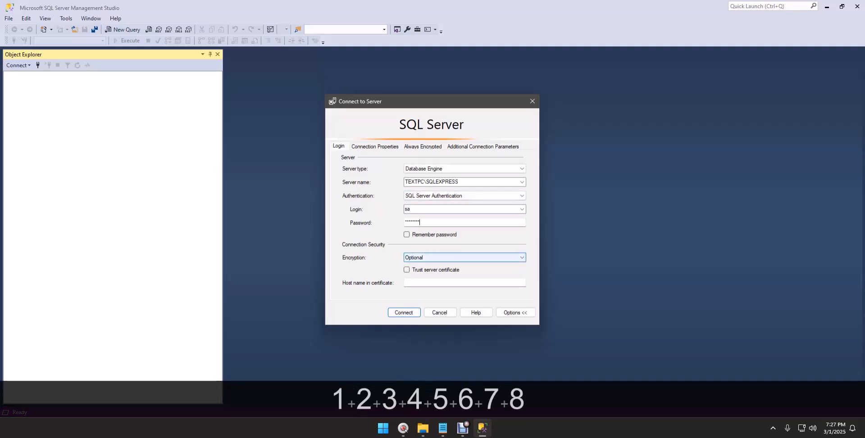
{"action": "key", "text": "Return"}
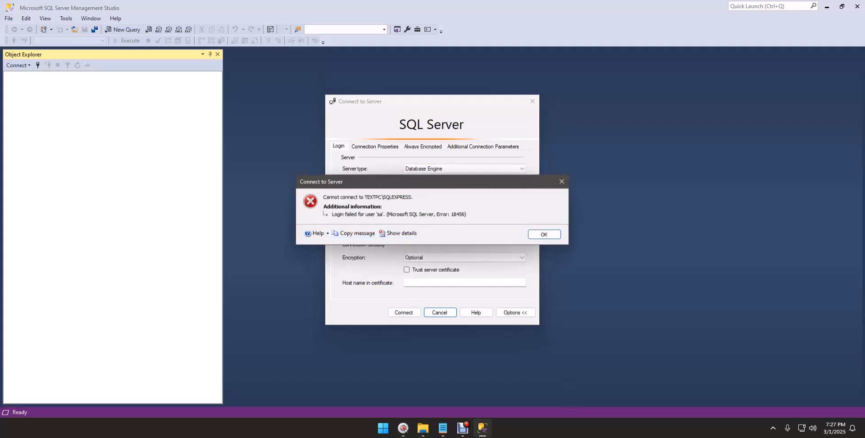
Launch SQL Server 2022 Configuration Manager from the Start menu's All apps list
{"action": "left_click", "coordinate": [383, 428]}
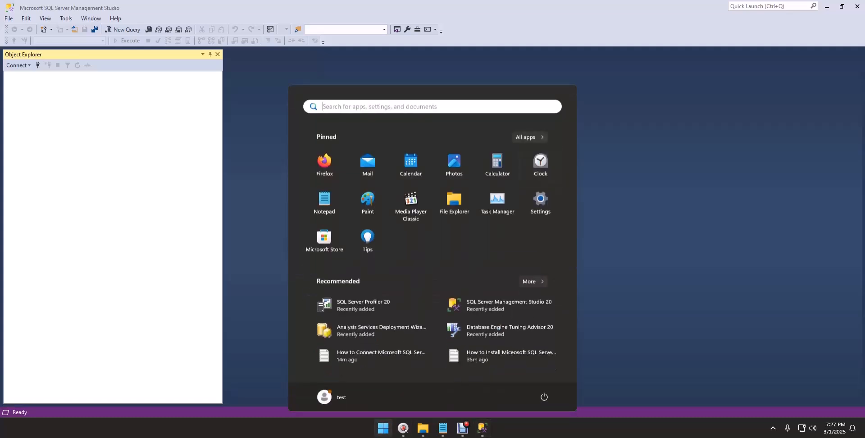
{"action": "left_click", "coordinate": [530, 137]}
{"action": "scroll", "coordinate": [433, 181], "scroll_direction": "down", "scroll_amount": 3}
{"action": "scroll", "coordinate": [432, 203], "scroll_direction": "down", "scroll_amount": 10}
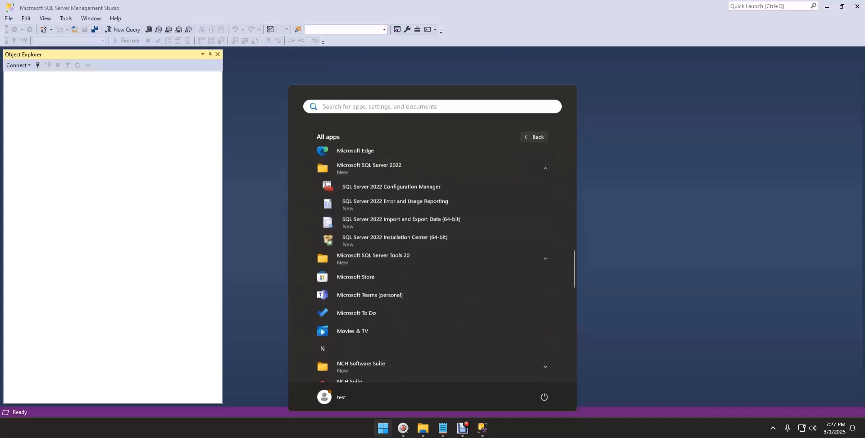
{"action": "left_click", "coordinate": [391, 187]}
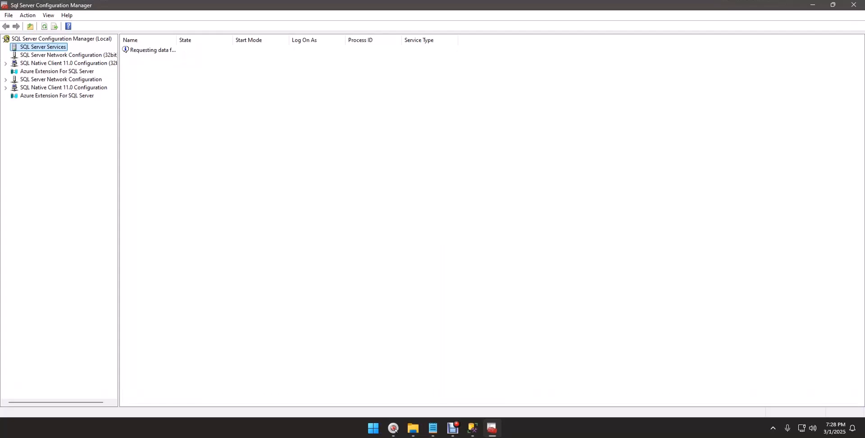
In SQL Server Services, widen the Name column and stop SQL Server (SQLEXPRESS)
{"action": "left_click", "coordinate": [63, 55]}
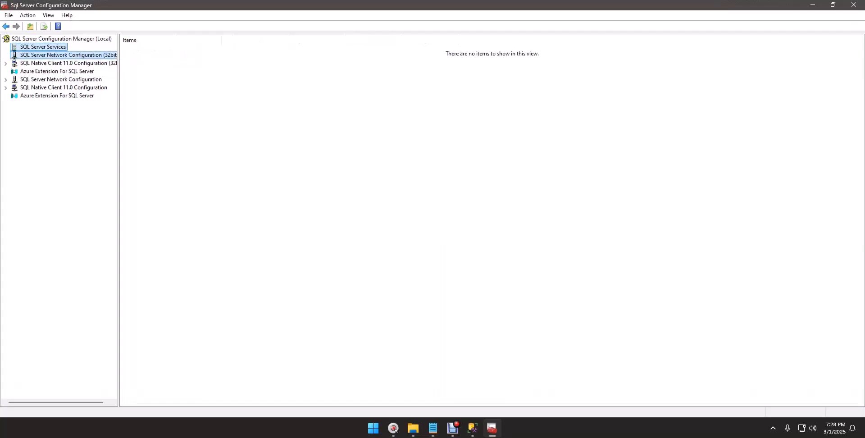
{"action": "left_click", "coordinate": [42, 47]}
{"action": "left_click_drag", "start_coordinate": [176, 41], "coordinate": [229, 40]}
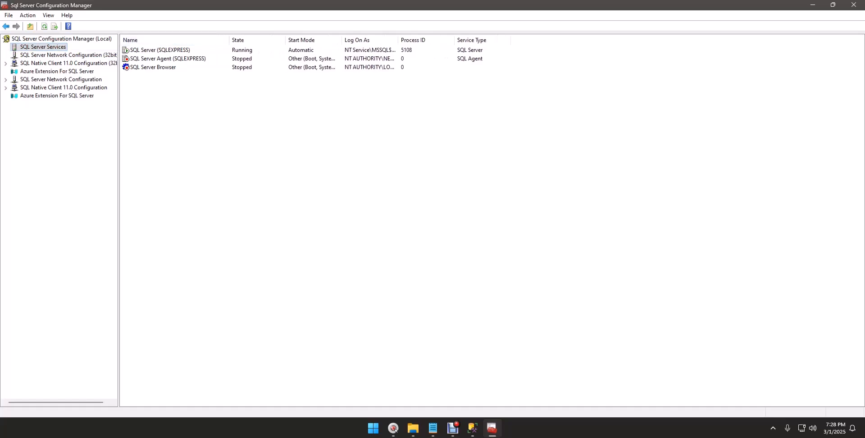
{"action": "left_click", "coordinate": [169, 50]}
{"action": "right_click", "coordinate": [168, 50]}
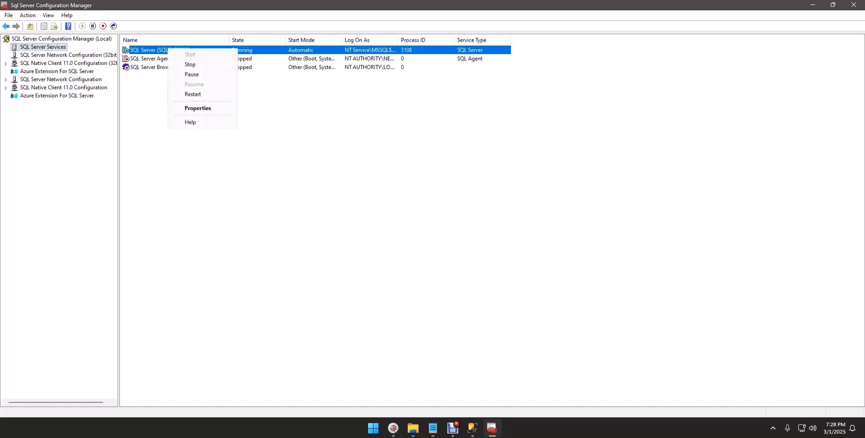
{"action": "left_click", "coordinate": [190, 64]}
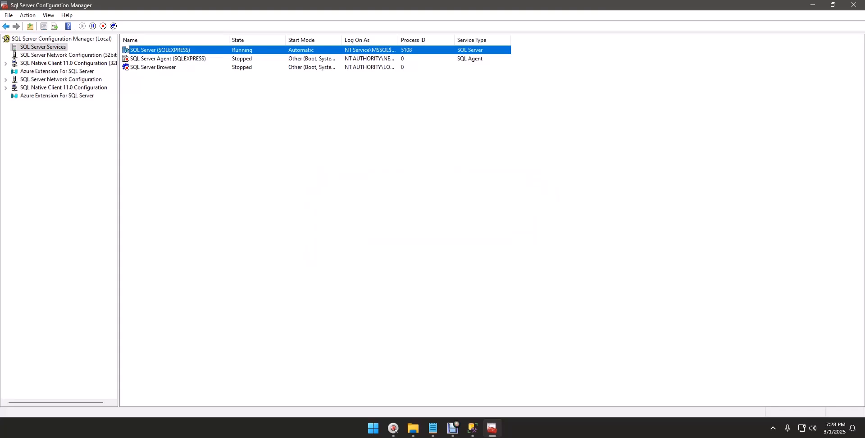
Start the SQL Server (SQLEXPRESS) service again from its context menu
{"action": "left_click", "coordinate": [160, 50]}
{"action": "right_click", "coordinate": [143, 50]}
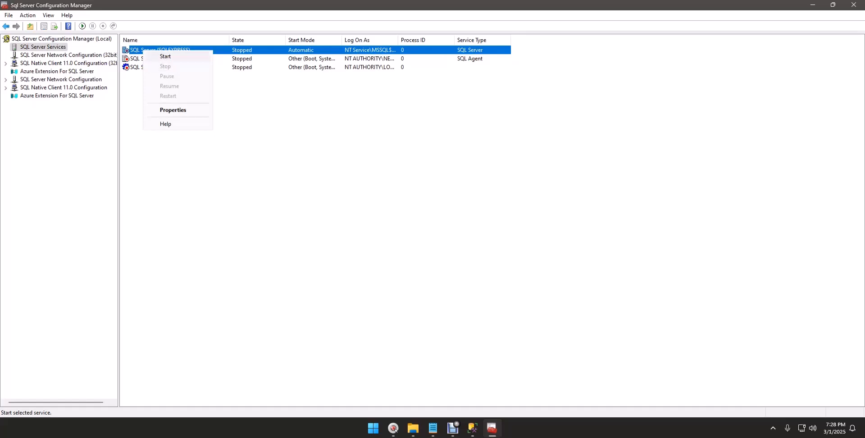
{"action": "left_click", "coordinate": [153, 56]}
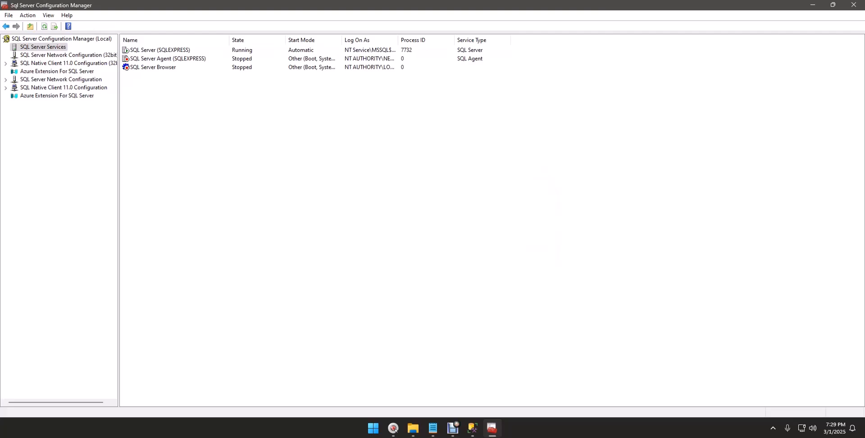
Minimize Configuration Manager, dismiss the login error, reconnect as sa, and expand Databases
{"action": "left_click", "coordinate": [813, 5]}
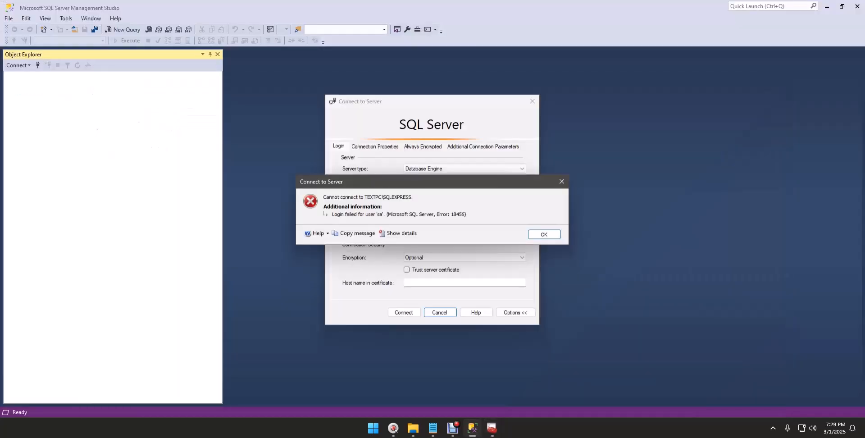
{"action": "left_click", "coordinate": [545, 234]}
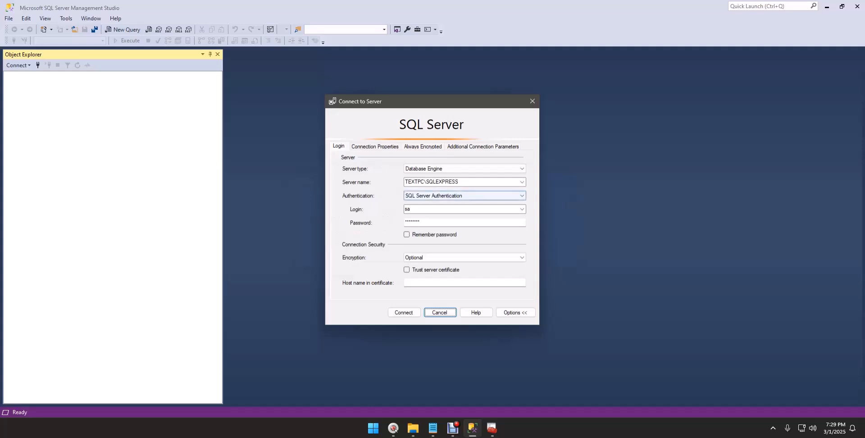
{"action": "key", "text": "Return"}
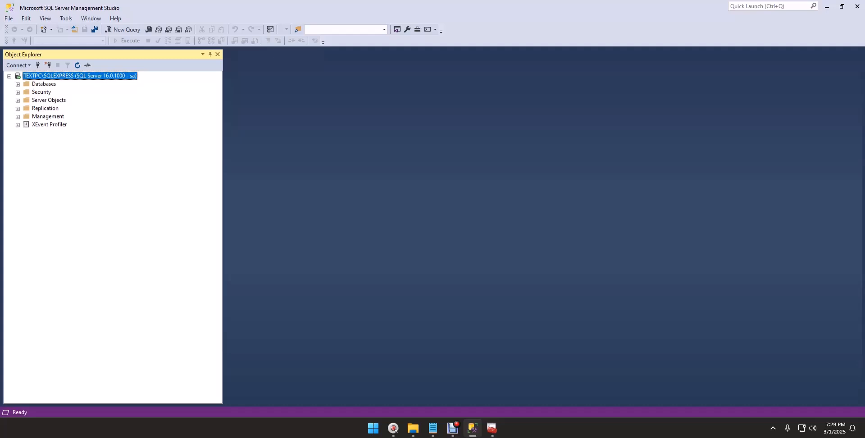
{"action": "left_click", "coordinate": [18, 84]}
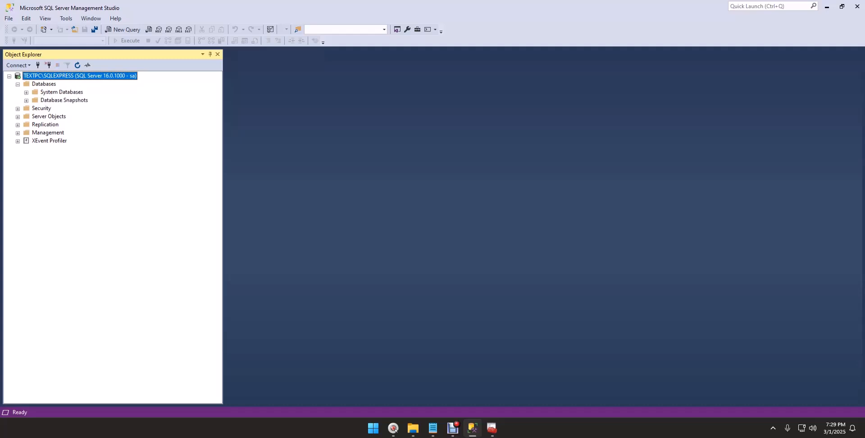